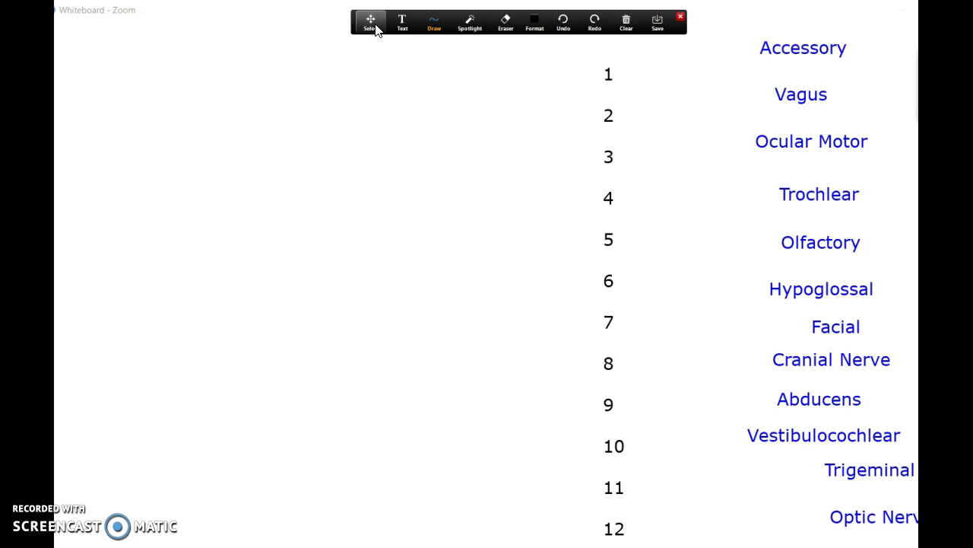
Step: Move Olfactory beside number 1, then pen-draw a 1 nose between two 2 eyes on the left
{"action": "left_click", "coordinate": [373, 25]}
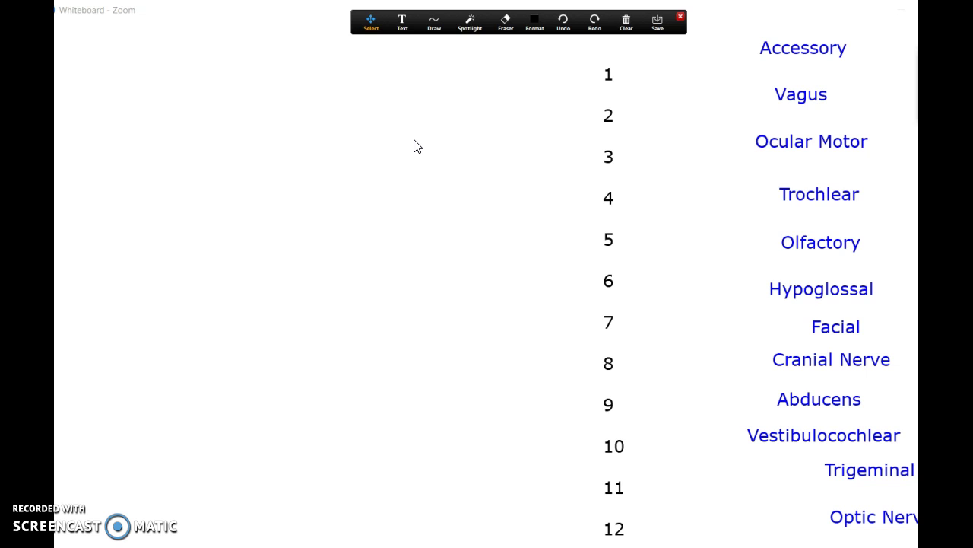
{"action": "left_click_drag", "start_coordinate": [820, 242], "coordinate": [676, 76]}
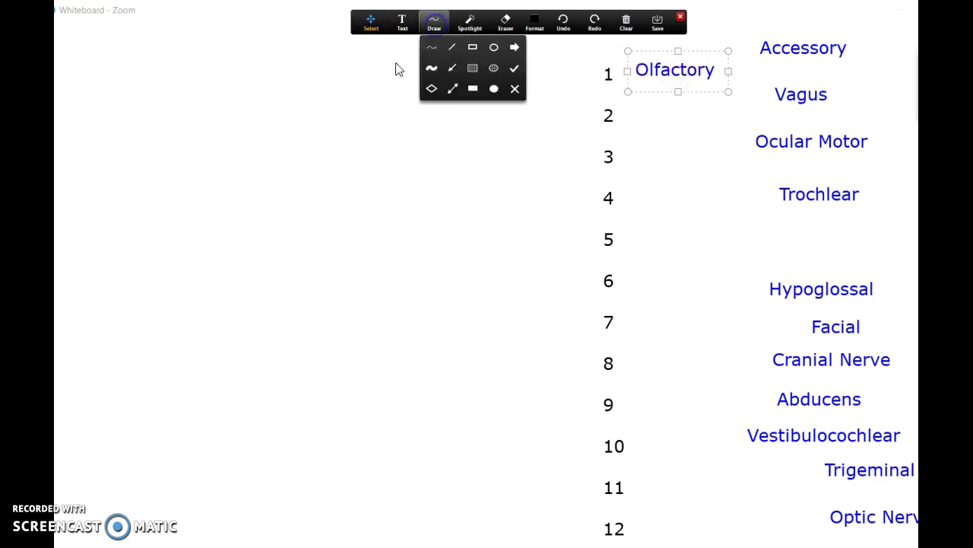
{"action": "mouse_move", "coordinate": [447, 25]}
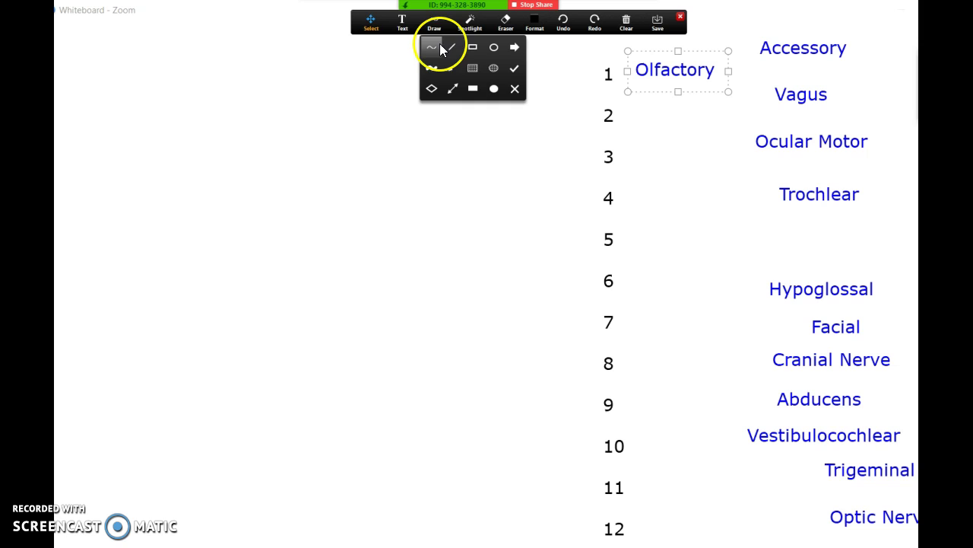
{"action": "left_click", "coordinate": [431, 47]}
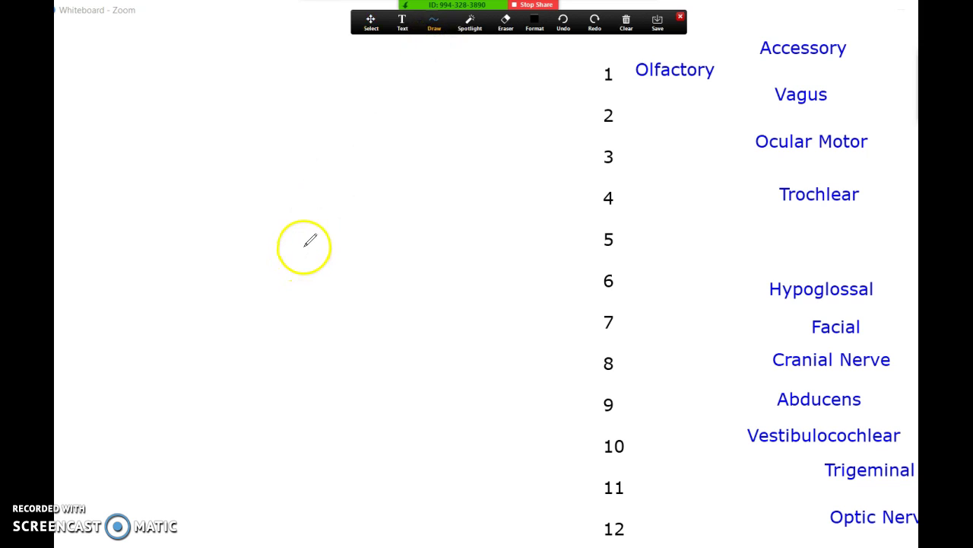
{"action": "left_click_drag", "start_coordinate": [304, 247], "coordinate": [302, 279]}
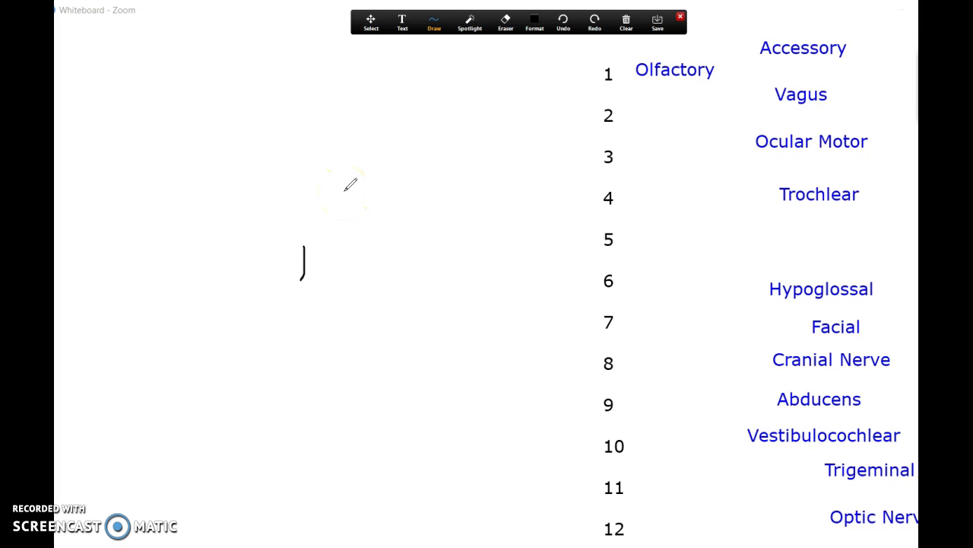
{"action": "left_click_drag", "start_coordinate": [348, 186], "coordinate": [397, 225]}
{"action": "mouse_move", "coordinate": [220, 190]}
{"action": "left_mouse_down"}
{"action": "mouse_move", "coordinate": [230, 231]}
{"action": "mouse_move", "coordinate": [275, 231]}
{"action": "left_mouse_up"}
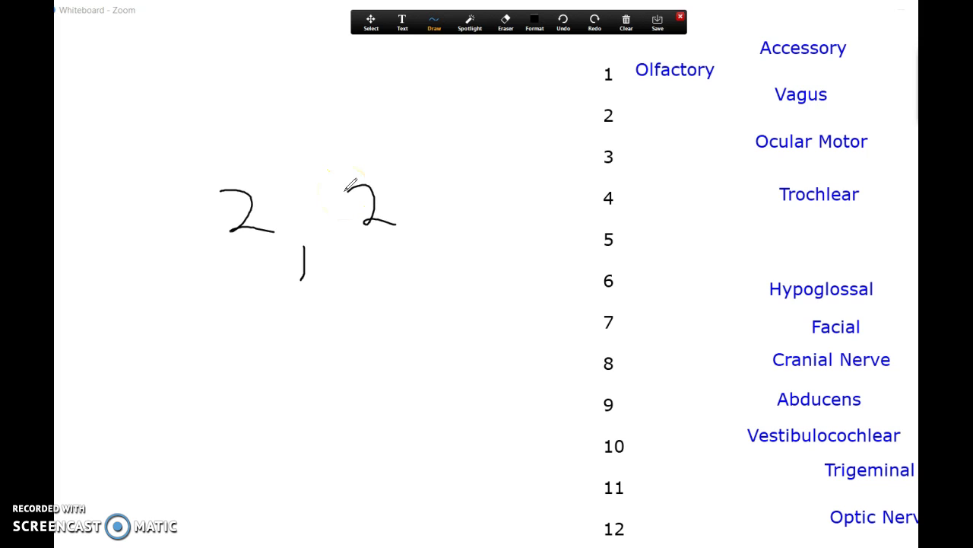
Step: Move Optic Nerve beside number 2 and Ocular Motor beside number 3
{"action": "left_click", "coordinate": [371, 23]}
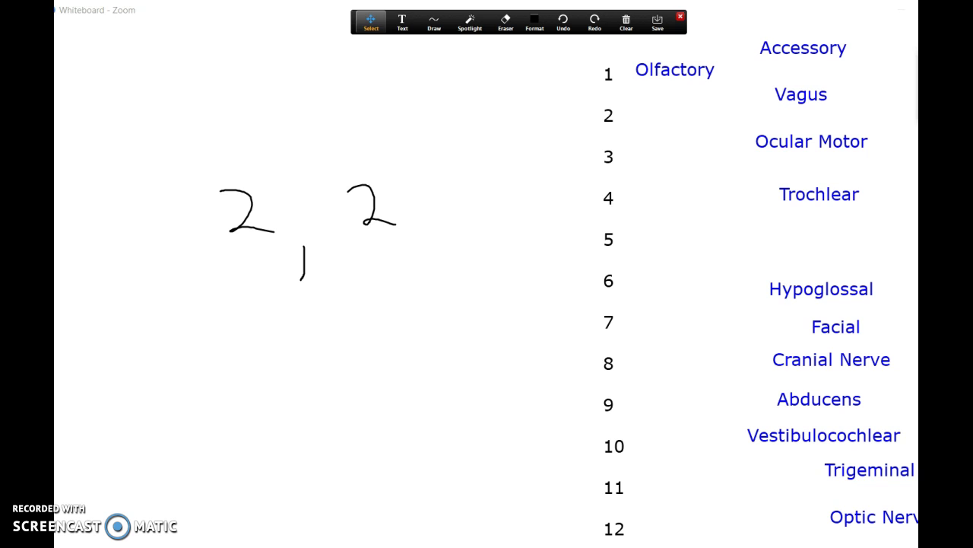
{"action": "left_click_drag", "start_coordinate": [874, 517], "coordinate": [684, 115]}
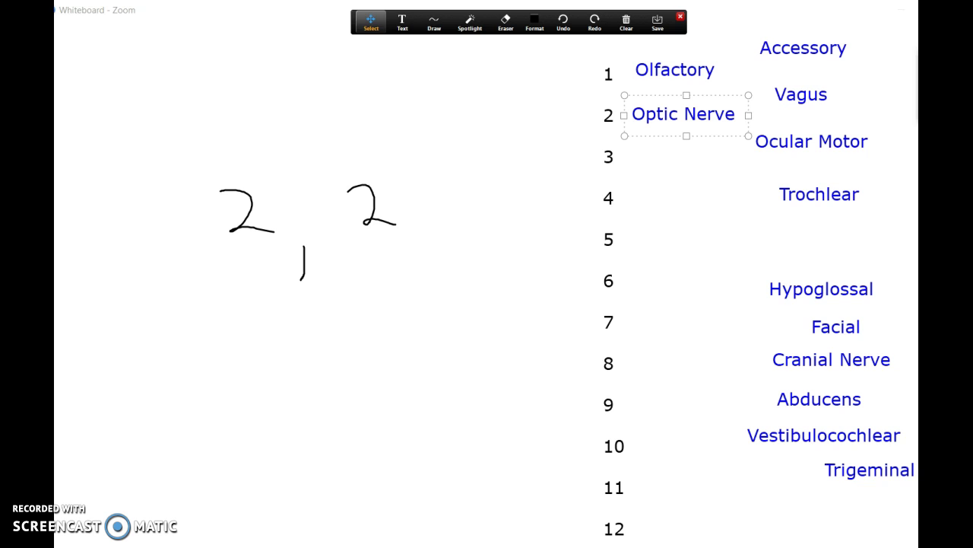
{"action": "left_click_drag", "start_coordinate": [812, 142], "coordinate": [690, 153]}
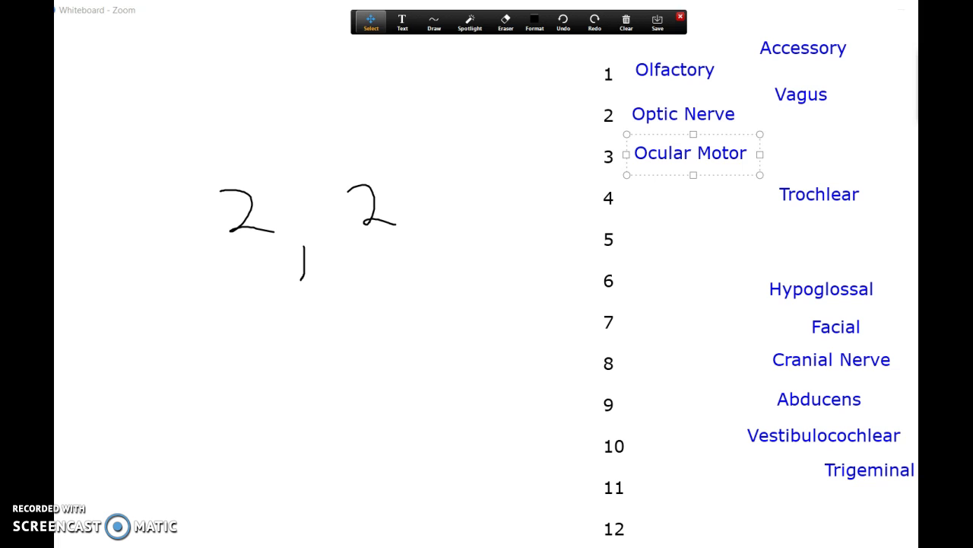
Step: Draw an m-shaped brow above each 2 with the pen
{"action": "left_click", "coordinate": [433, 23]}
{"action": "mouse_move", "coordinate": [339, 150]}
{"action": "left_mouse_down"}
{"action": "mouse_move", "coordinate": [384, 123]}
{"action": "mouse_move", "coordinate": [415, 146]}
{"action": "left_mouse_up"}
{"action": "mouse_move", "coordinate": [181, 145]}
{"action": "left_mouse_down"}
{"action": "mouse_move", "coordinate": [190, 130]}
{"action": "mouse_move", "coordinate": [251, 118]}
{"action": "mouse_move", "coordinate": [272, 154]}
{"action": "left_mouse_up"}
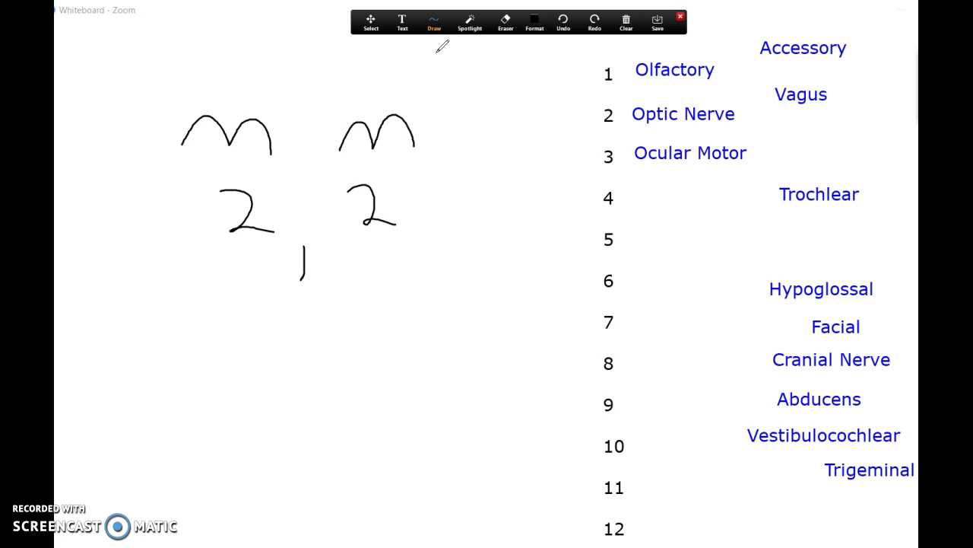
Step: Place Trochlear beside number 4 and draw a 4 under each 2
{"action": "left_click", "coordinate": [371, 23]}
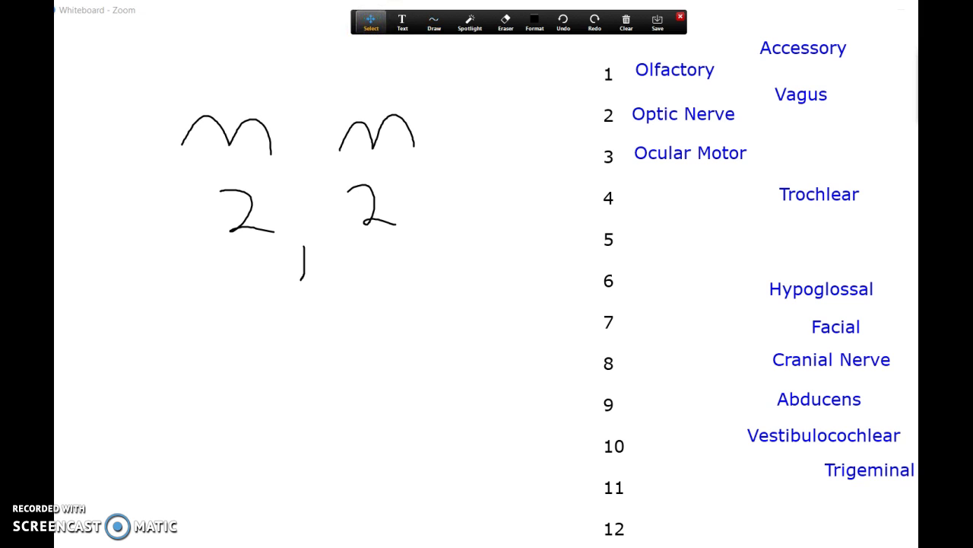
{"action": "left_click_drag", "start_coordinate": [819, 194], "coordinate": [675, 200]}
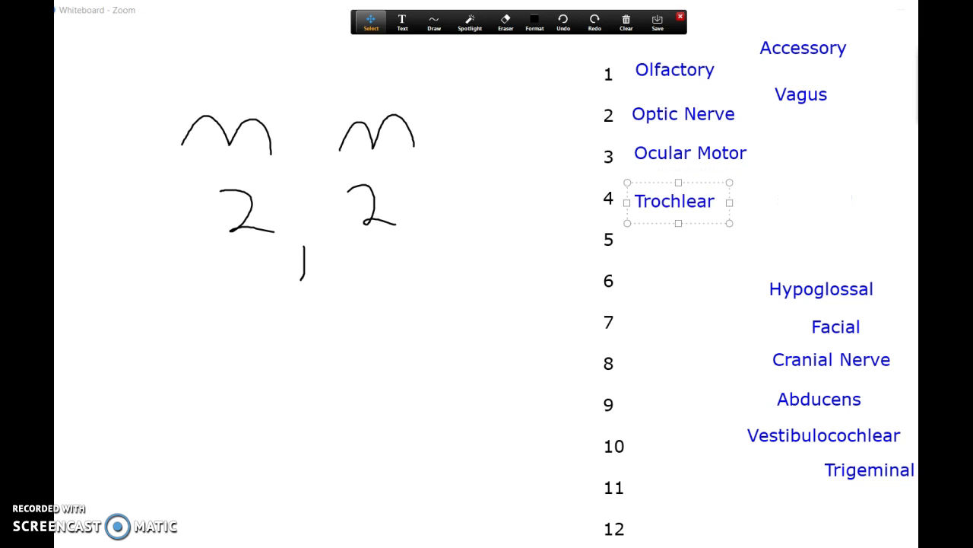
{"action": "left_click", "coordinate": [435, 23]}
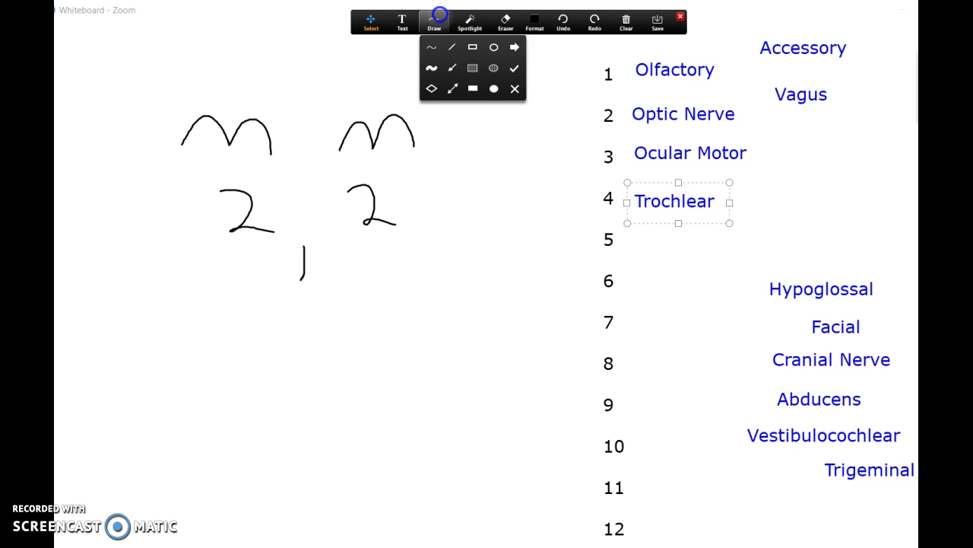
{"action": "left_click_drag", "start_coordinate": [397, 245], "coordinate": [395, 278]}
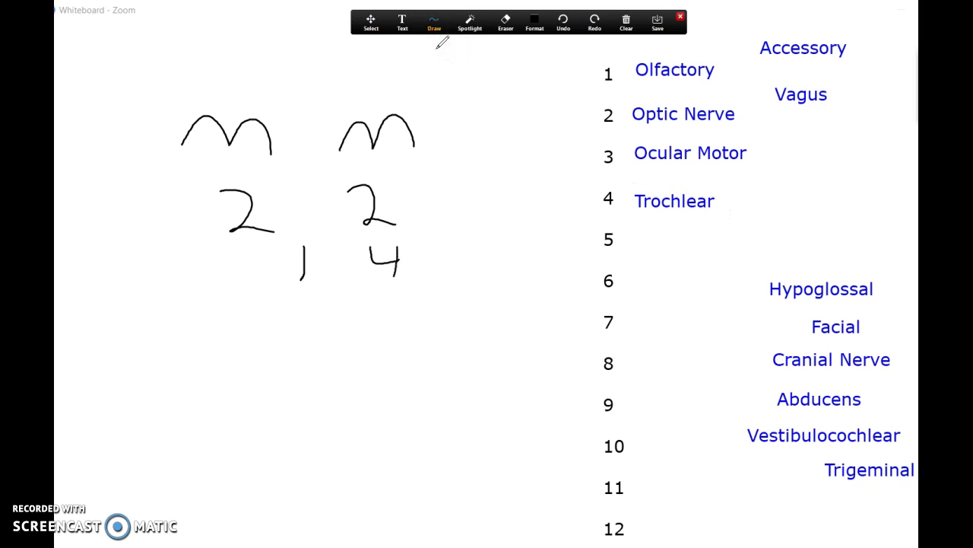
{"action": "mouse_move", "coordinate": [226, 244]}
{"action": "left_mouse_down"}
{"action": "mouse_move", "coordinate": [250, 261]}
{"action": "mouse_move", "coordinate": [253, 284]}
{"action": "left_mouse_up"}
Step: Move Trigeminal beside number 5 in the list
{"action": "left_click", "coordinate": [370, 23]}
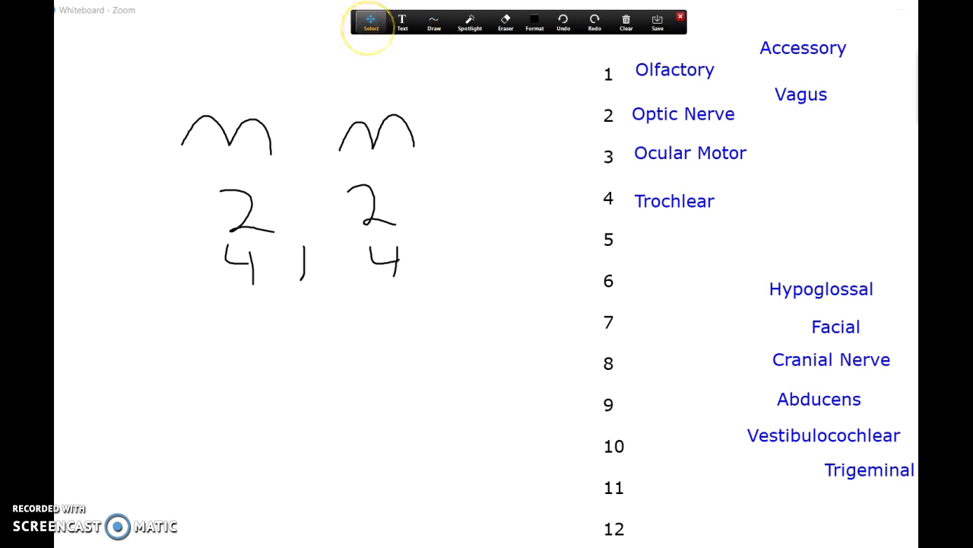
{"action": "left_click_drag", "start_coordinate": [869, 470], "coordinate": [674, 239]}
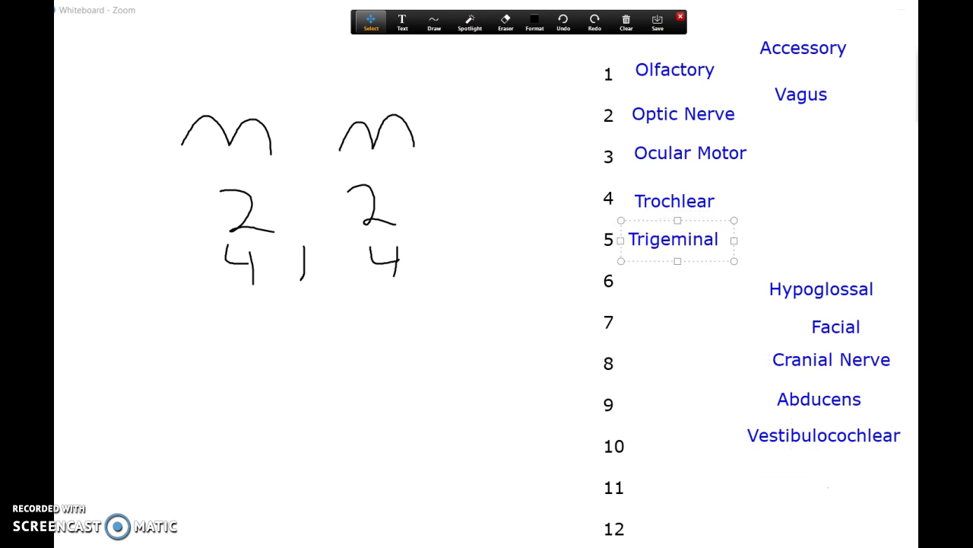
{"action": "left_click_drag", "start_coordinate": [278, 74], "coordinate": [142, 151]}
Step: Draw thick grey strokes shaped like a 5 and a mirrored 5 on the face's sides
{"action": "mouse_move", "coordinate": [434, 23]}
{"action": "left_click", "coordinate": [431, 46]}
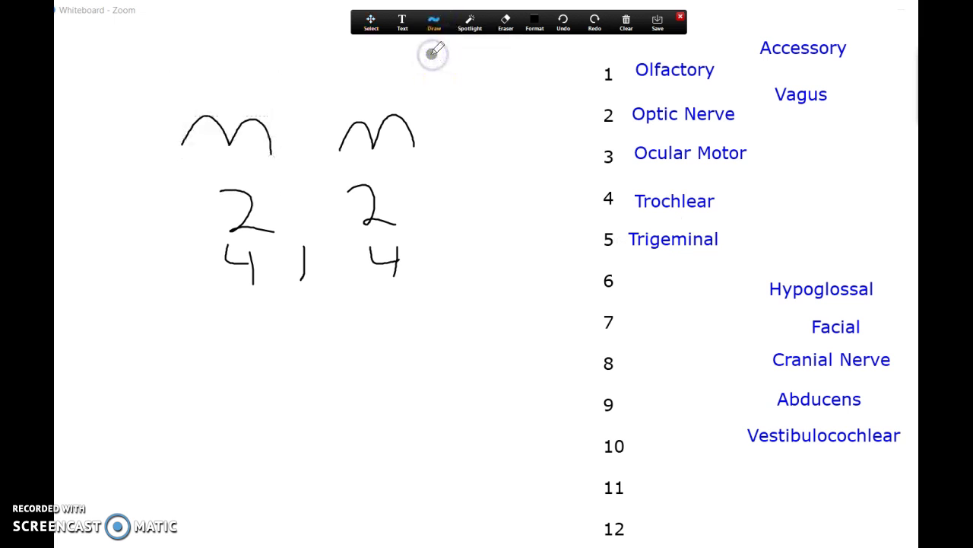
{"action": "mouse_move", "coordinate": [304, 90]}
{"action": "left_mouse_down"}
{"action": "mouse_move", "coordinate": [143, 93]}
{"action": "mouse_move", "coordinate": [133, 266]}
{"action": "mouse_move", "coordinate": [160, 406]}
{"action": "left_mouse_up"}
{"action": "mouse_move", "coordinate": [380, 77]}
{"action": "left_mouse_down"}
{"action": "mouse_move", "coordinate": [437, 79]}
{"action": "mouse_move", "coordinate": [461, 261]}
{"action": "mouse_move", "coordinate": [390, 313]}
{"action": "mouse_move", "coordinate": [465, 417]}
{"action": "left_mouse_up"}
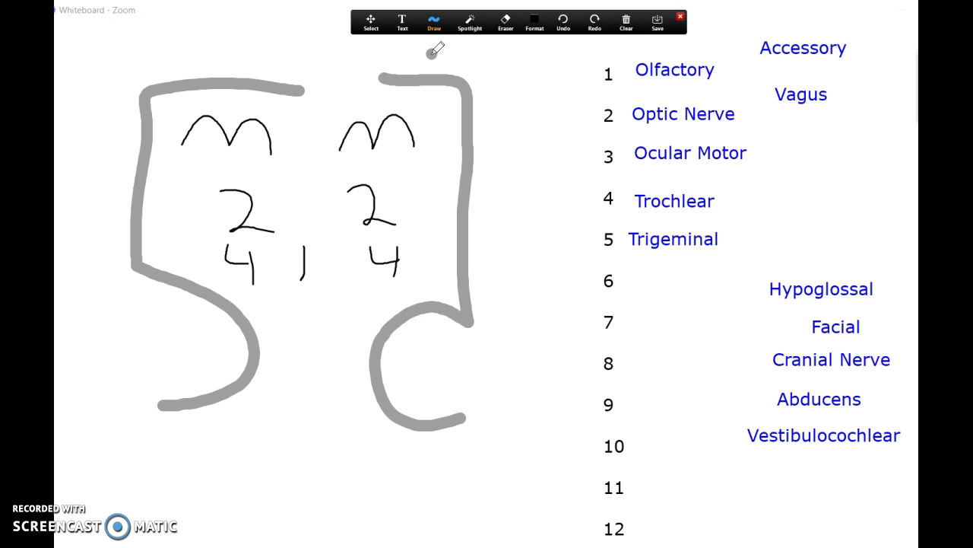
{"action": "left_click", "coordinate": [371, 21]}
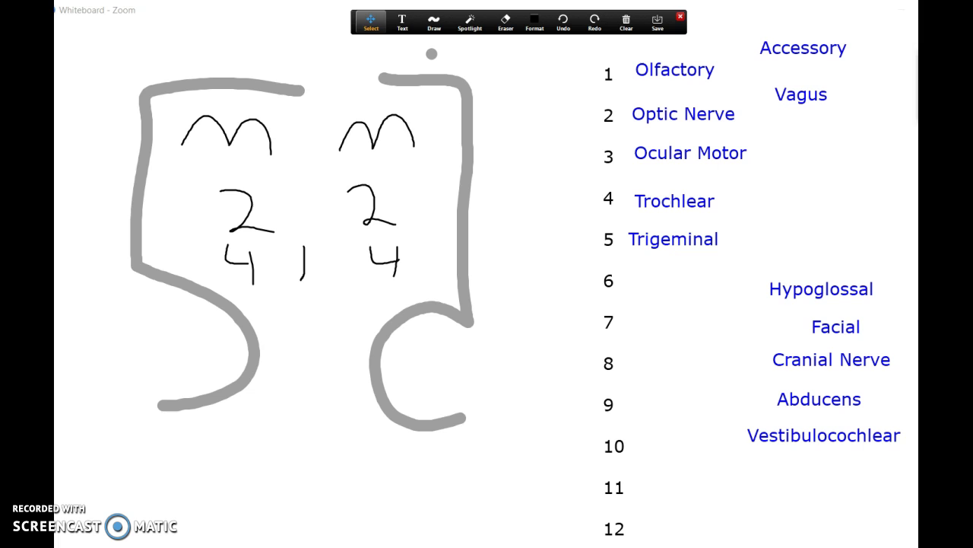
Step: Place Abducens beside 6 and Facial beside 7, adding a small mark under the right 4
{"action": "left_click_drag", "start_coordinate": [819, 399], "coordinate": [676, 280]}
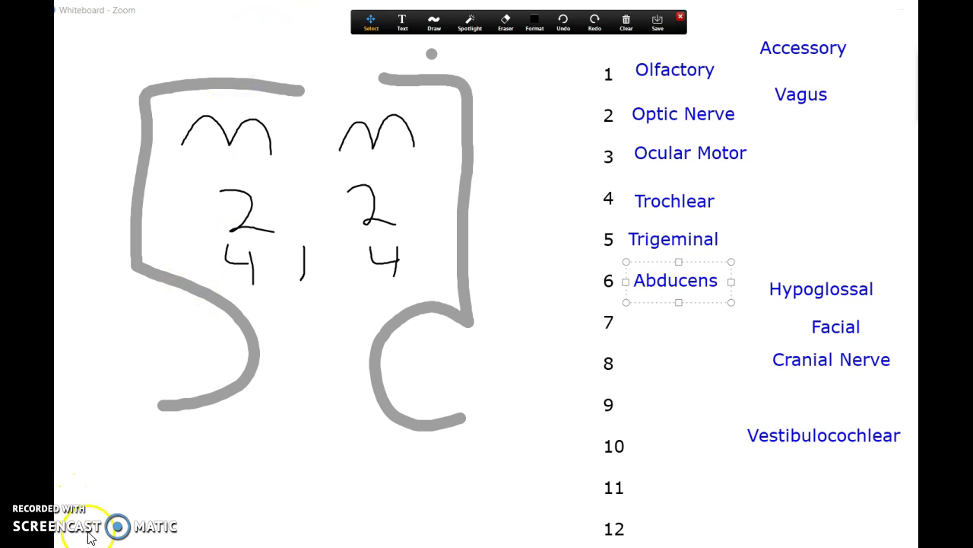
{"action": "left_click", "coordinate": [435, 24]}
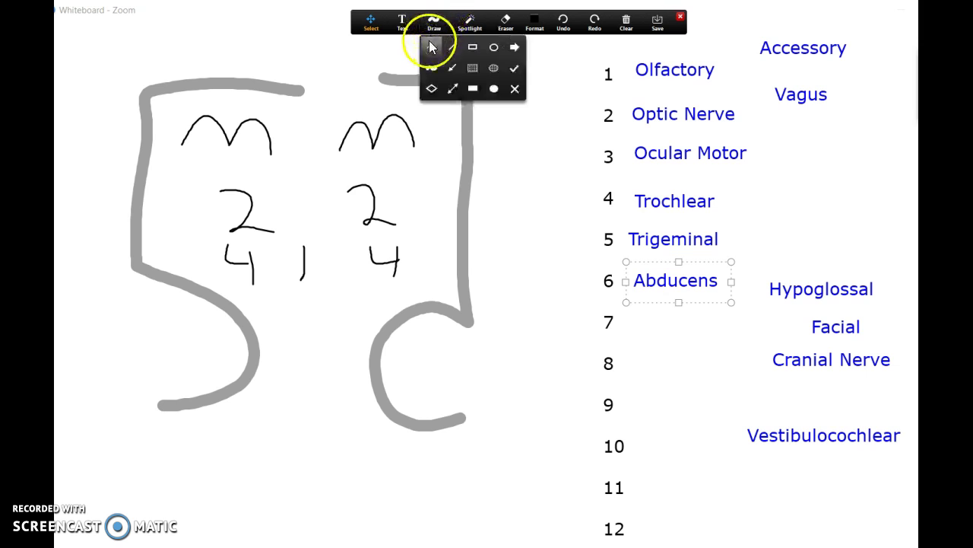
{"action": "left_click", "coordinate": [431, 48]}
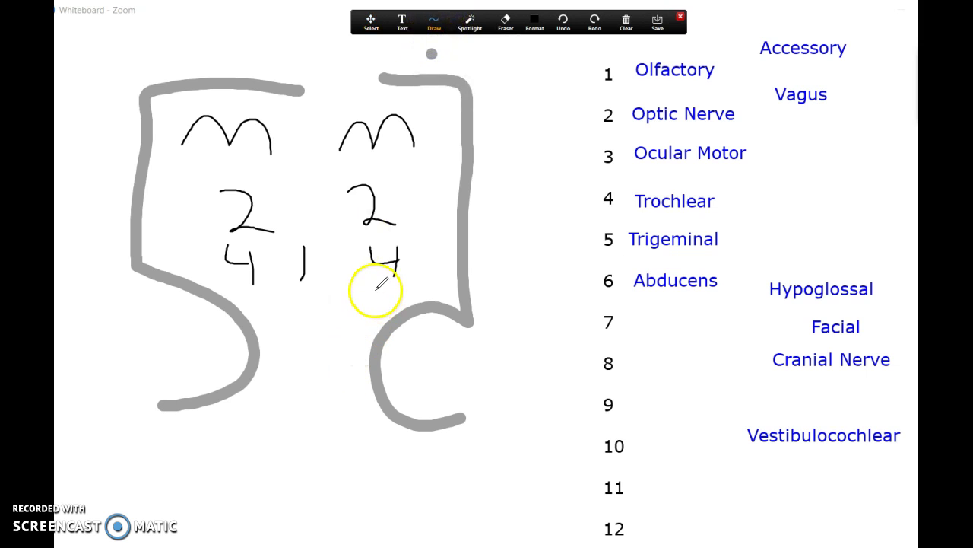
{"action": "left_click_drag", "start_coordinate": [375, 289], "coordinate": [390, 292]}
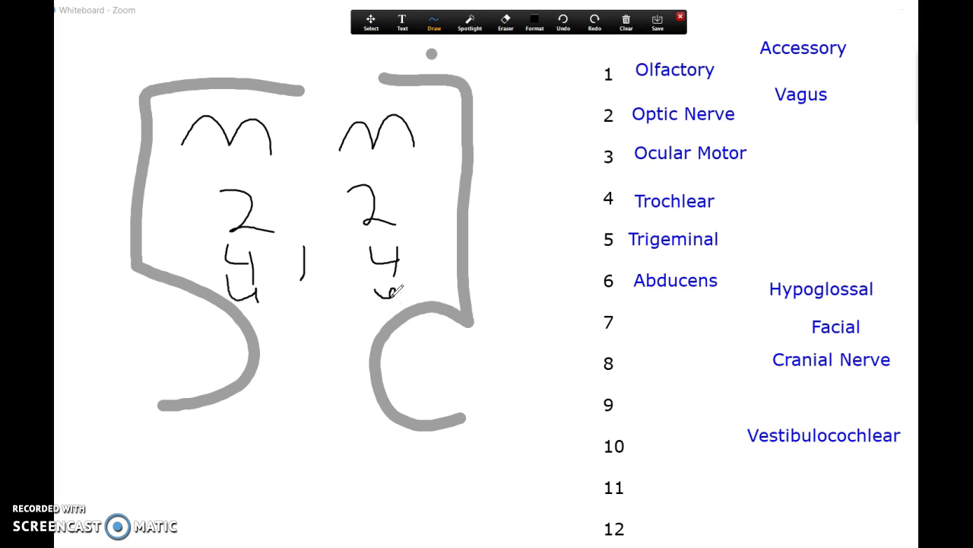
{"action": "left_click", "coordinate": [370, 22]}
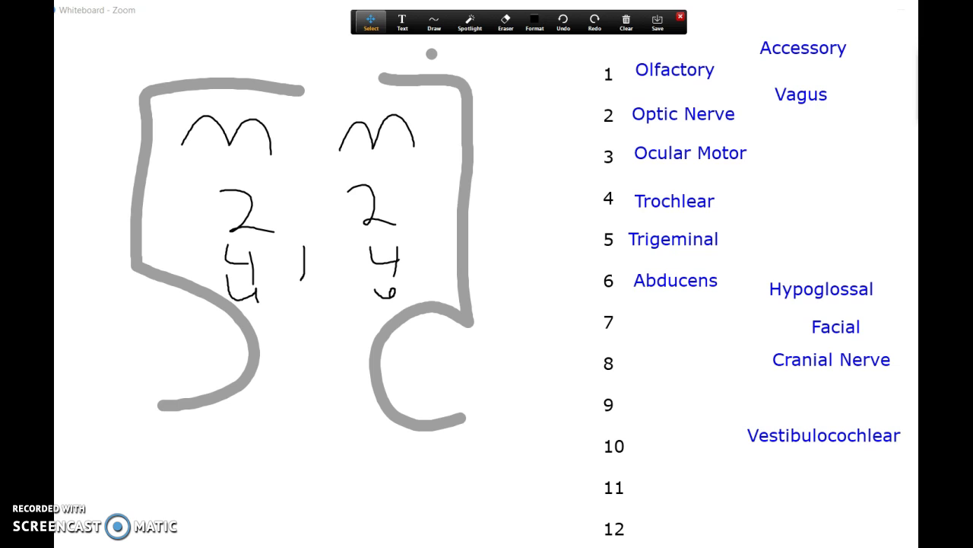
{"action": "left_click_drag", "start_coordinate": [836, 326], "coordinate": [652, 320]}
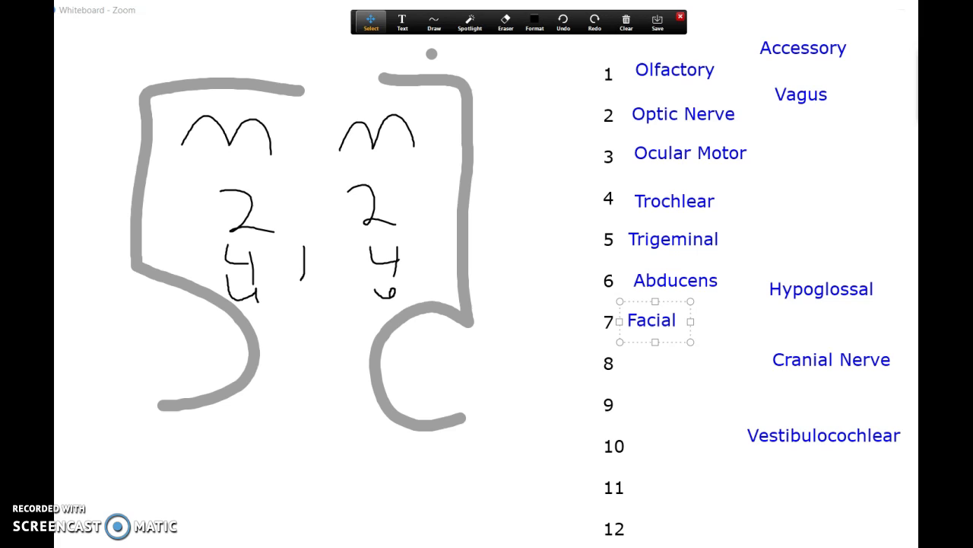
Step: Draw the head outline around the face with the pen
{"action": "left_click", "coordinate": [433, 23]}
{"action": "left_click", "coordinate": [440, 42]}
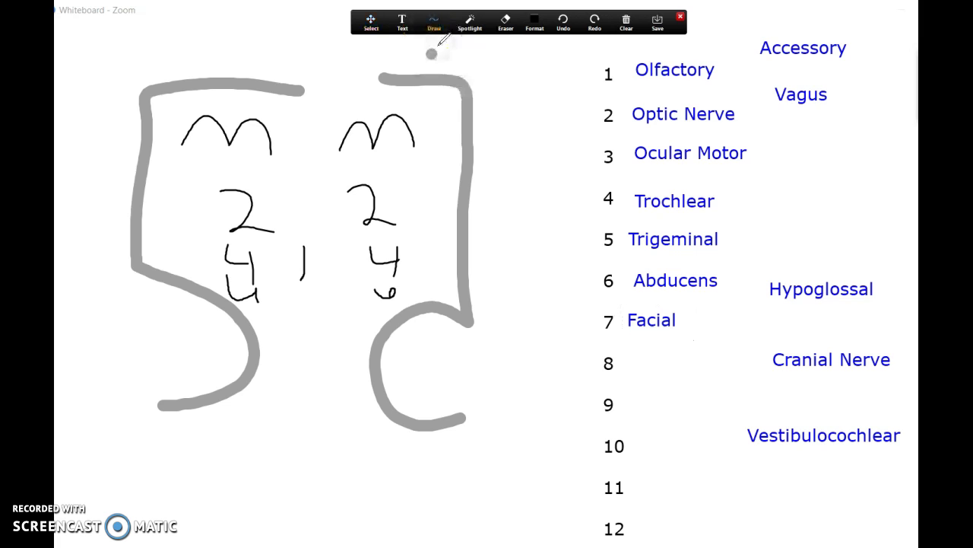
{"action": "mouse_move", "coordinate": [294, 56]}
{"action": "left_mouse_down"}
{"action": "mouse_move", "coordinate": [101, 258]}
{"action": "mouse_move", "coordinate": [131, 484]}
{"action": "left_mouse_up"}
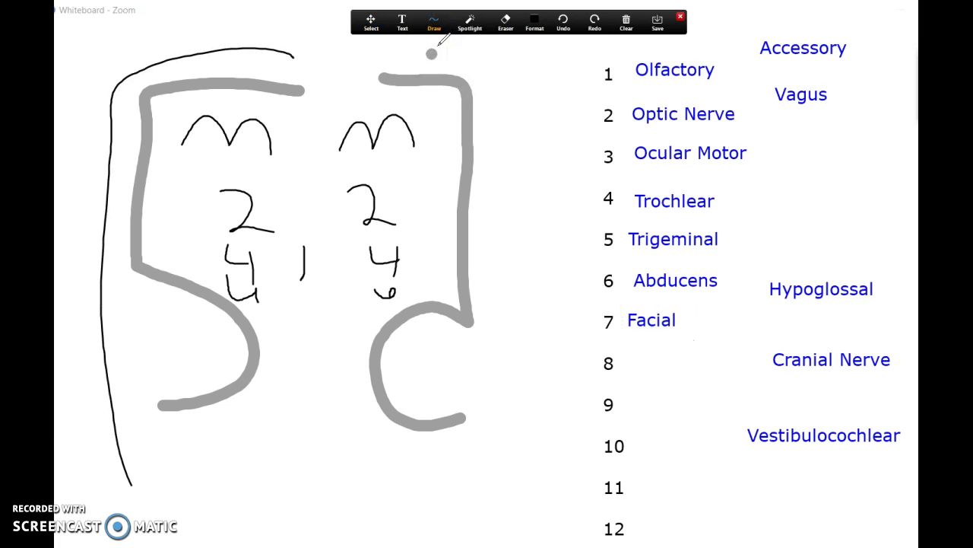
{"action": "mouse_move", "coordinate": [437, 53]}
{"action": "left_mouse_down"}
{"action": "mouse_move", "coordinate": [542, 131]}
{"action": "mouse_move", "coordinate": [491, 461]}
{"action": "left_mouse_up"}
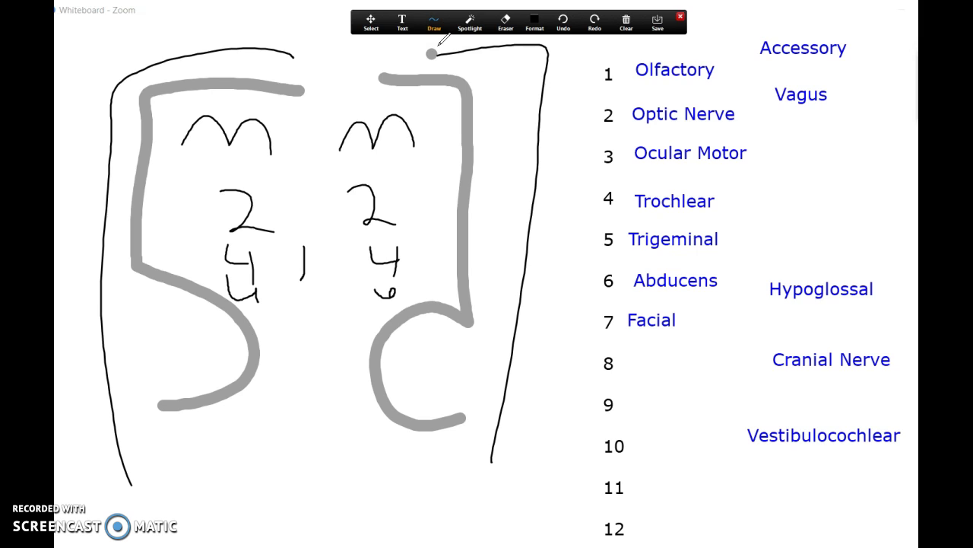
Step: Place Vestibulocochlear beside 8 and draw an 8 ear on each side of the head
{"action": "left_click", "coordinate": [371, 22]}
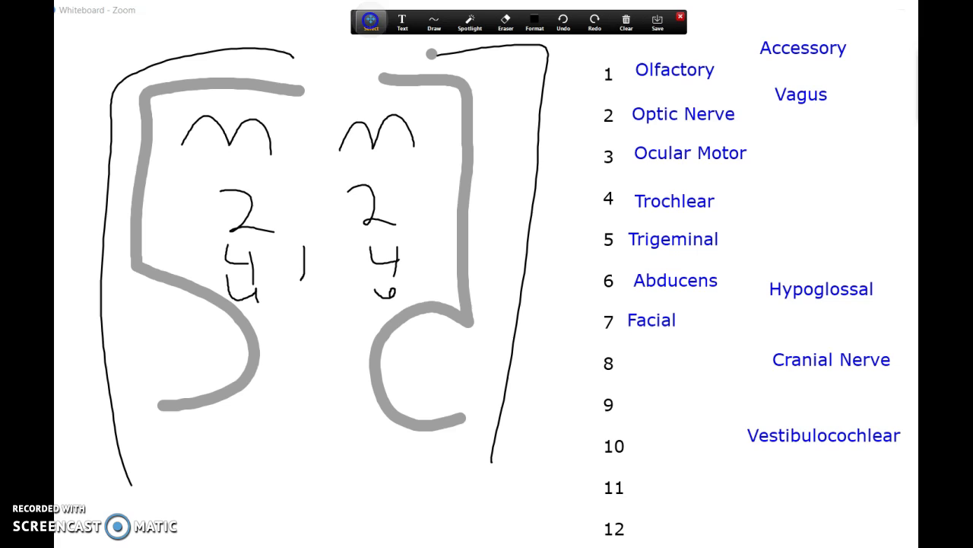
{"action": "left_click_drag", "start_coordinate": [823, 435], "coordinate": [696, 366]}
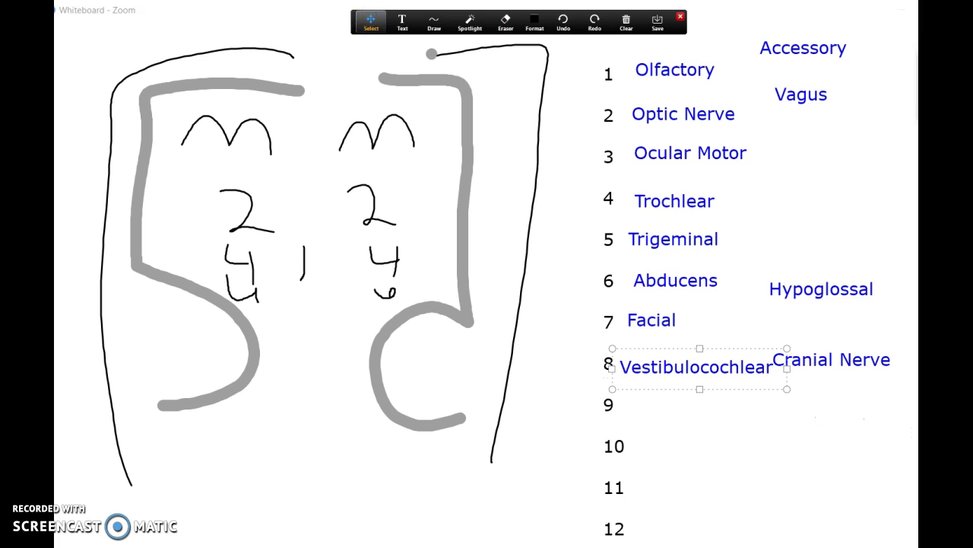
{"action": "left_click", "coordinate": [434, 23]}
{"action": "left_click", "coordinate": [433, 42]}
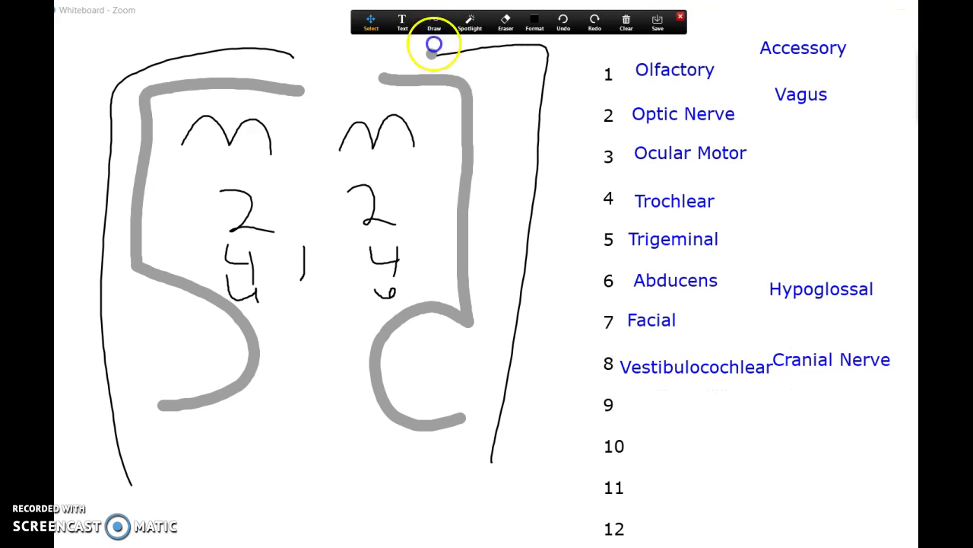
{"action": "left_click_drag", "start_coordinate": [550, 234], "coordinate": [562, 207]}
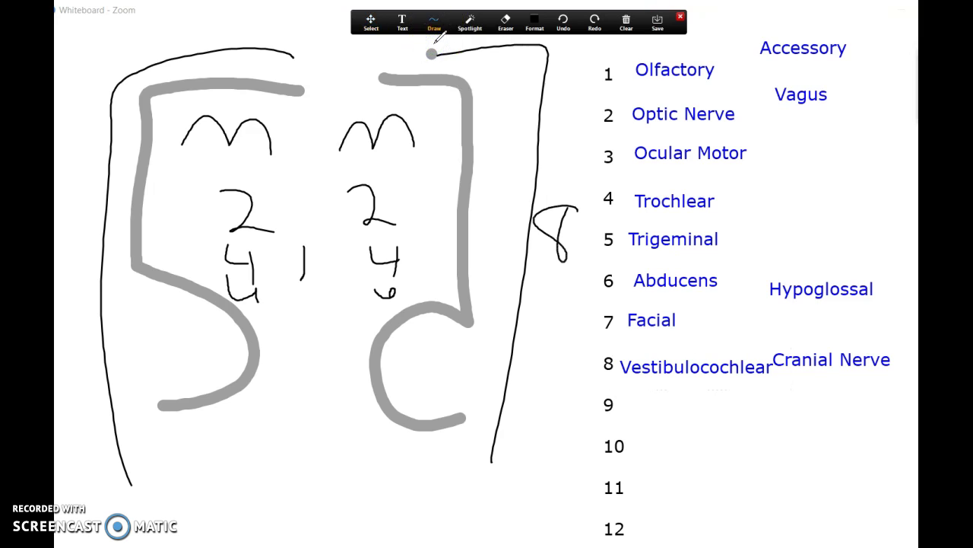
{"action": "mouse_move", "coordinate": [98, 190]}
{"action": "left_mouse_down"}
{"action": "mouse_move", "coordinate": [83, 232]}
{"action": "mouse_move", "coordinate": [98, 195]}
{"action": "left_mouse_up"}
Step: Move the Cranial Nerve label to row 9 and Vagus to row 10
{"action": "left_click", "coordinate": [327, 64]}
{"action": "left_click", "coordinate": [370, 21]}
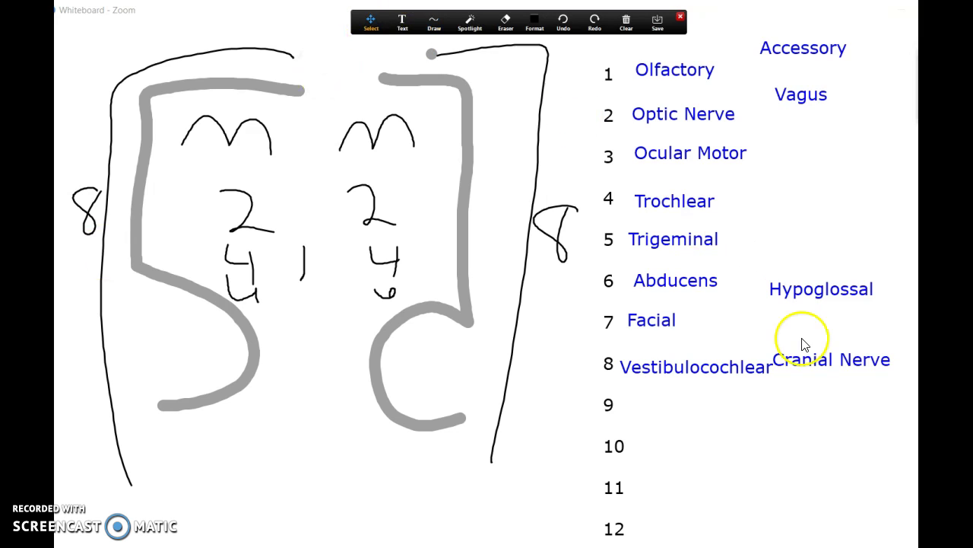
{"action": "left_click_drag", "start_coordinate": [832, 360], "coordinate": [696, 402]}
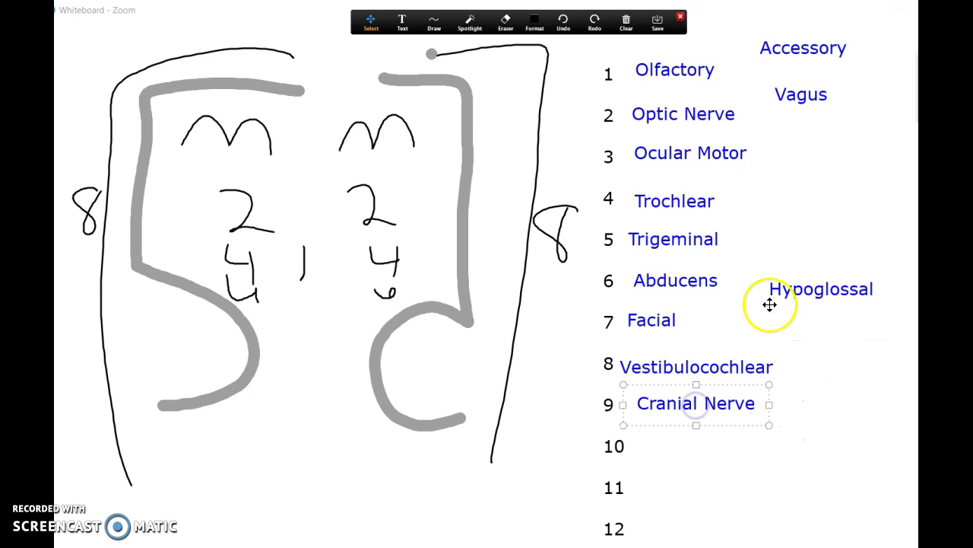
{"action": "left_click_drag", "start_coordinate": [809, 95], "coordinate": [677, 445]}
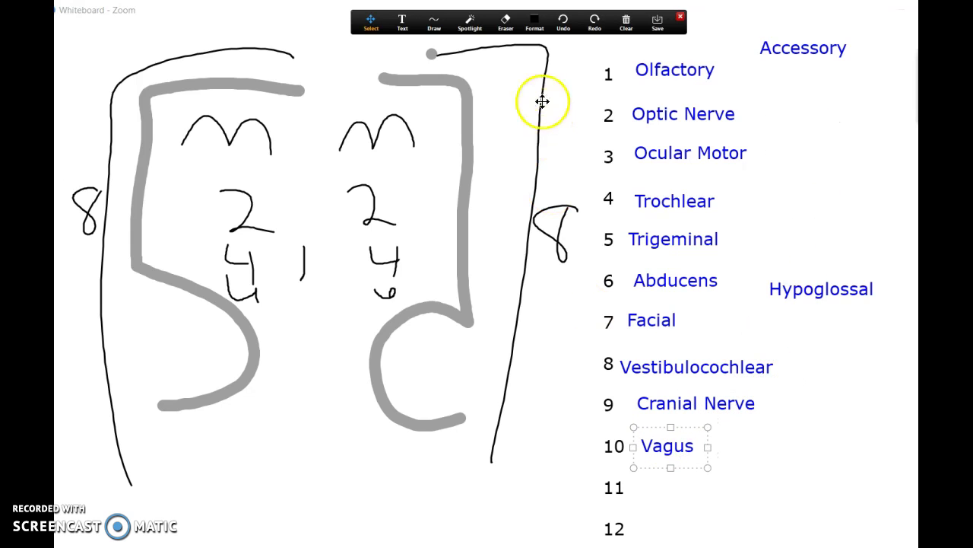
Step: Pen-draw the nose side with 9 and 10, plus neck and shoulder lines below the head
{"action": "left_click", "coordinate": [433, 21]}
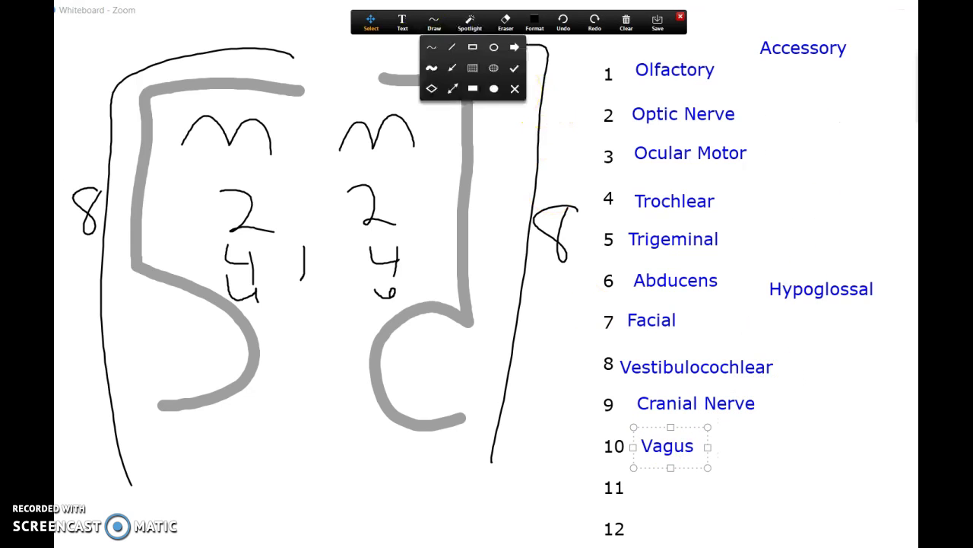
{"action": "left_click", "coordinate": [431, 48]}
{"action": "mouse_move", "coordinate": [278, 334]}
{"action": "left_mouse_down"}
{"action": "mouse_move", "coordinate": [271, 448]}
{"action": "mouse_move", "coordinate": [343, 437]}
{"action": "mouse_move", "coordinate": [363, 342]}
{"action": "mouse_move", "coordinate": [322, 348]}
{"action": "mouse_move", "coordinate": [326, 367]}
{"action": "mouse_move", "coordinate": [303, 409]}
{"action": "mouse_move", "coordinate": [331, 391]}
{"action": "left_mouse_up"}
{"action": "left_click_drag", "start_coordinate": [203, 446], "coordinate": [150, 508]}
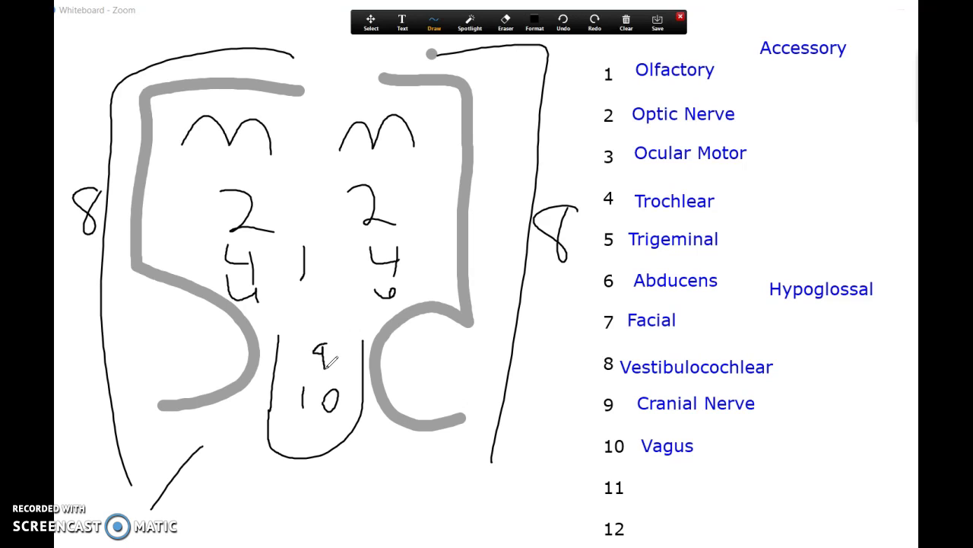
{"action": "left_click_drag", "start_coordinate": [233, 466], "coordinate": [176, 529]}
{"action": "left_click_drag", "start_coordinate": [431, 482], "coordinate": [493, 518]}
{"action": "left_click_drag", "start_coordinate": [374, 504], "coordinate": [477, 530]}
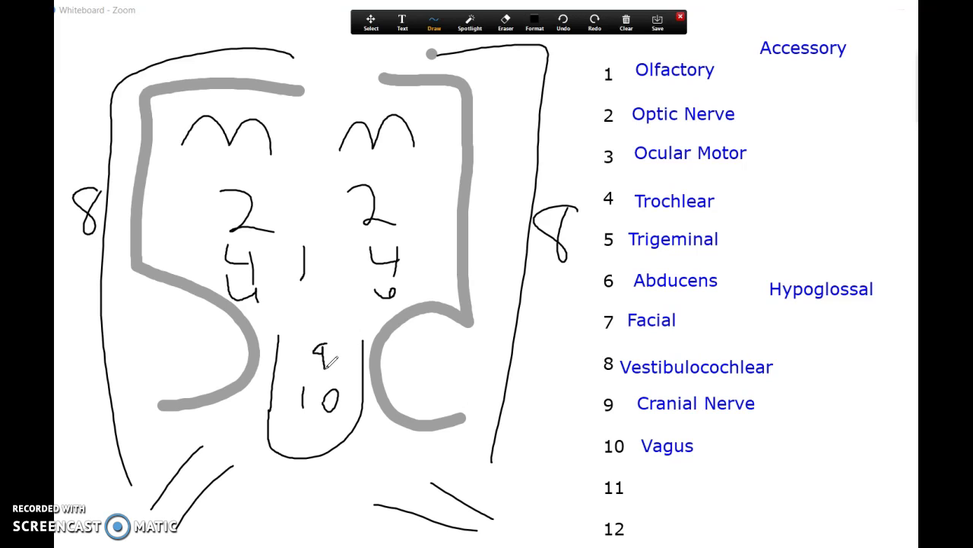
Step: Move Accessory beside row 11 and Hypoglossal beside row 12
{"action": "left_click", "coordinate": [371, 22]}
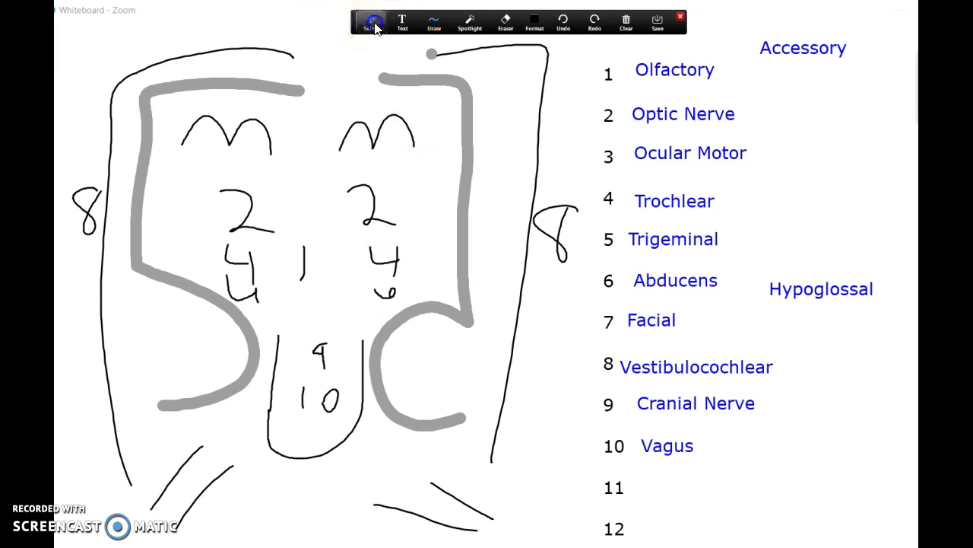
{"action": "left_click_drag", "start_coordinate": [815, 59], "coordinate": [686, 487]}
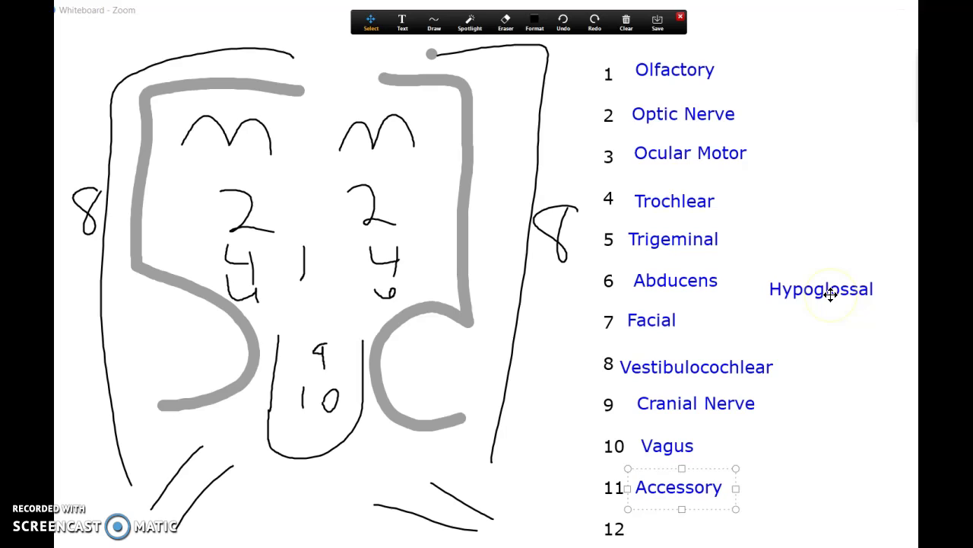
{"action": "left_click_drag", "start_coordinate": [831, 294], "coordinate": [705, 531]}
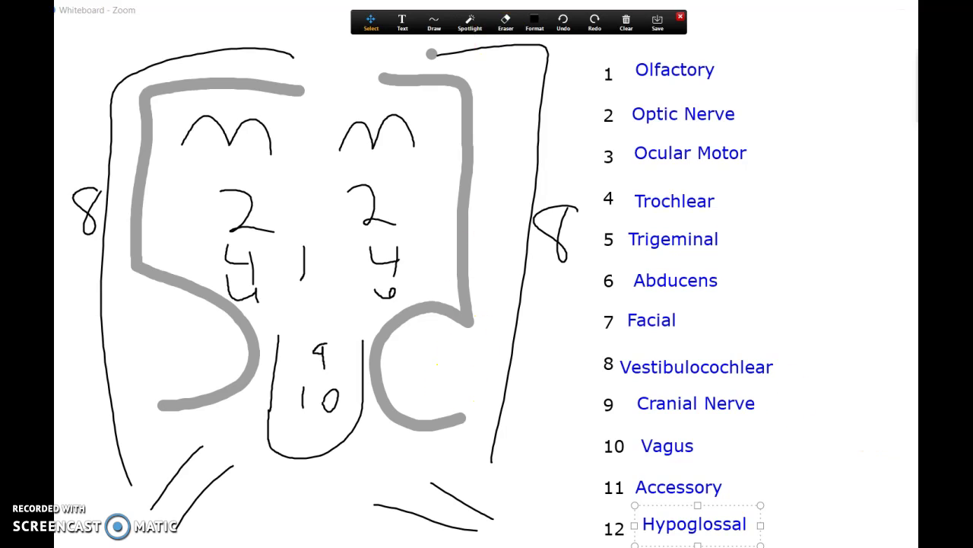
Step: Write 12 at the bottom of the nose below the 10
{"action": "left_click", "coordinate": [434, 22]}
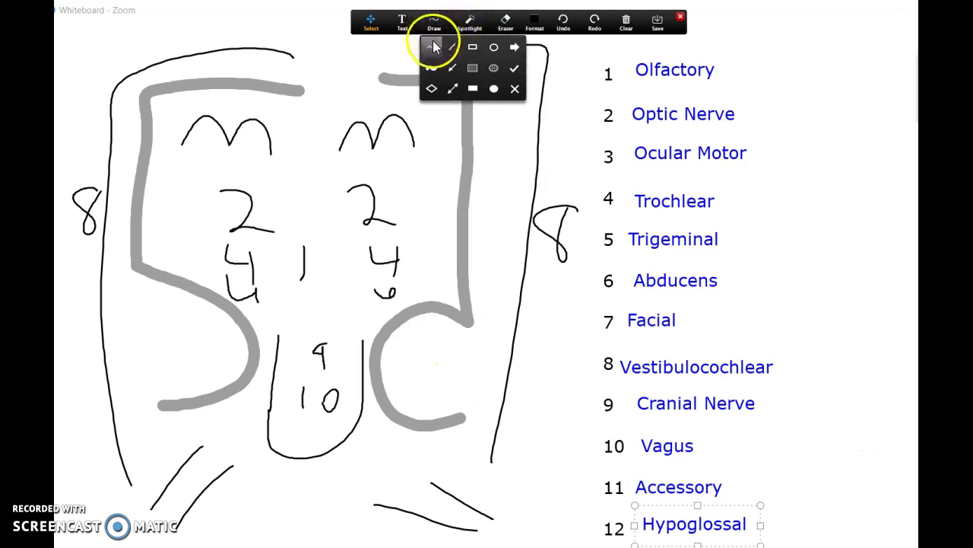
{"action": "left_click", "coordinate": [432, 47]}
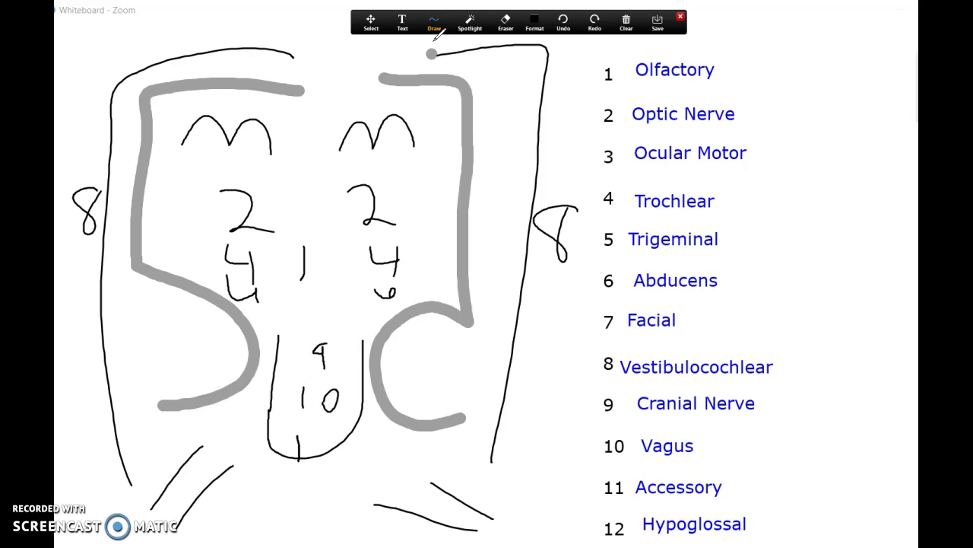
{"action": "mouse_move", "coordinate": [318, 429]}
{"action": "left_mouse_down"}
{"action": "mouse_move", "coordinate": [320, 450]}
{"action": "mouse_move", "coordinate": [339, 449]}
{"action": "left_mouse_up"}
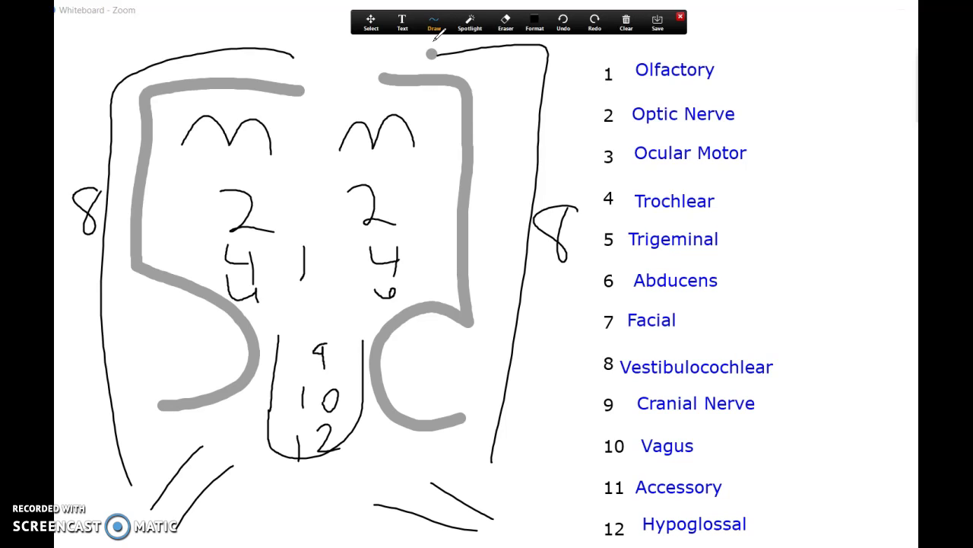